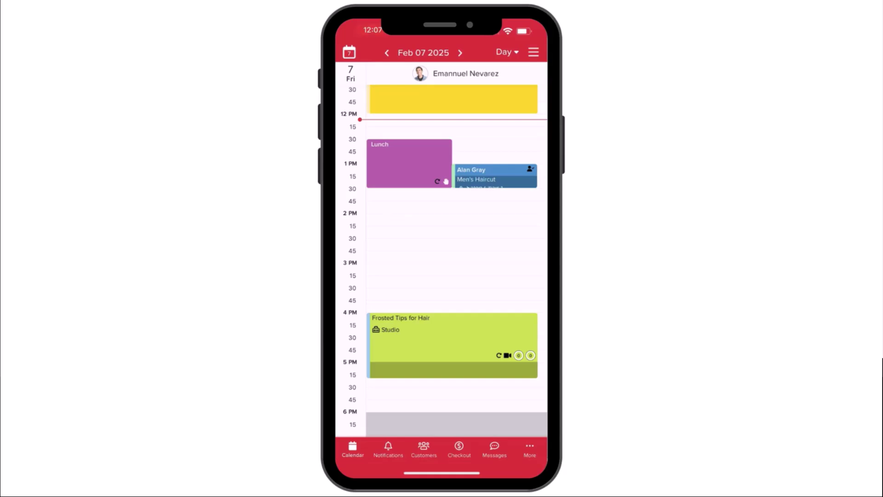
Step: Navigate via More > Settings > Employee Profiles to the Employees list
left_click(531, 449)
left_click(442, 149)
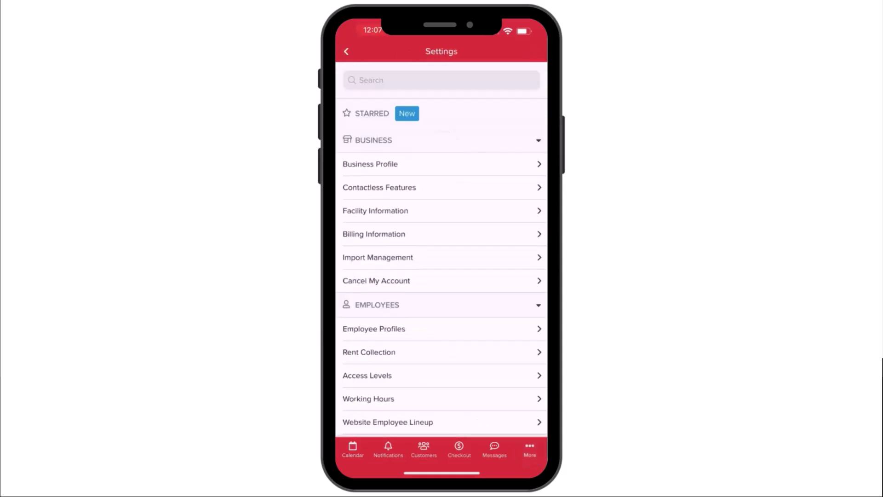
left_click(441, 329)
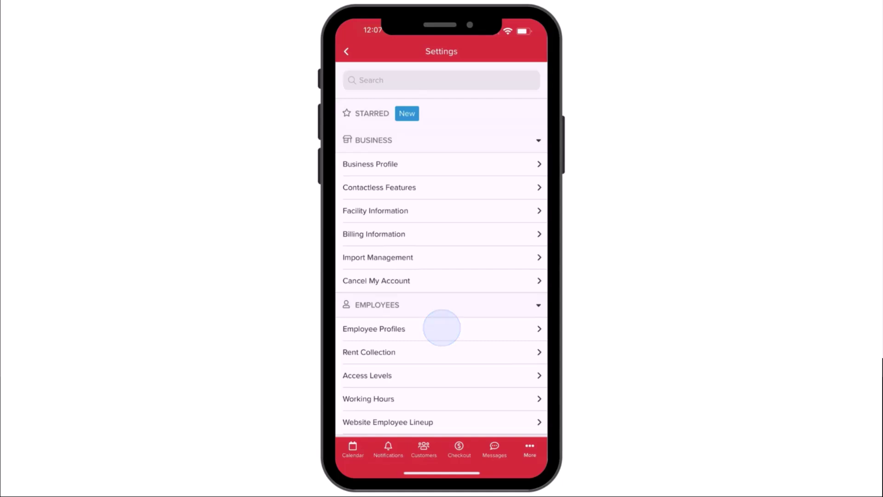
left_click(442, 164)
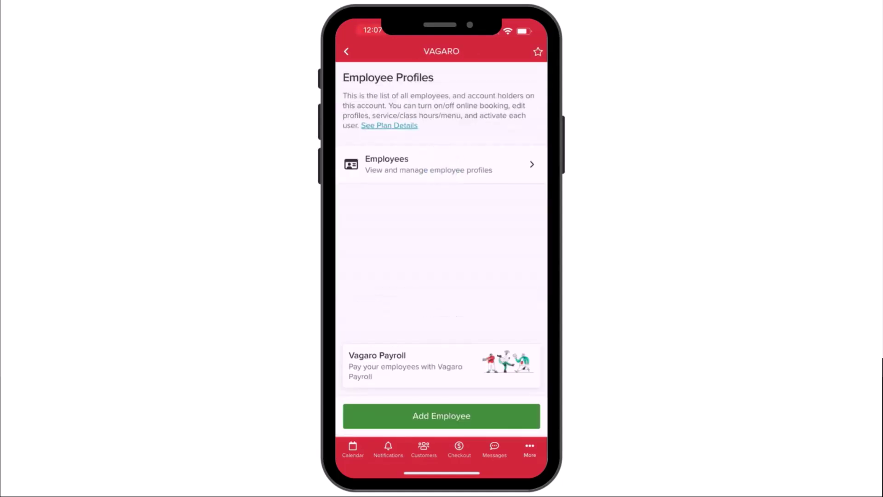
left_click(442, 168)
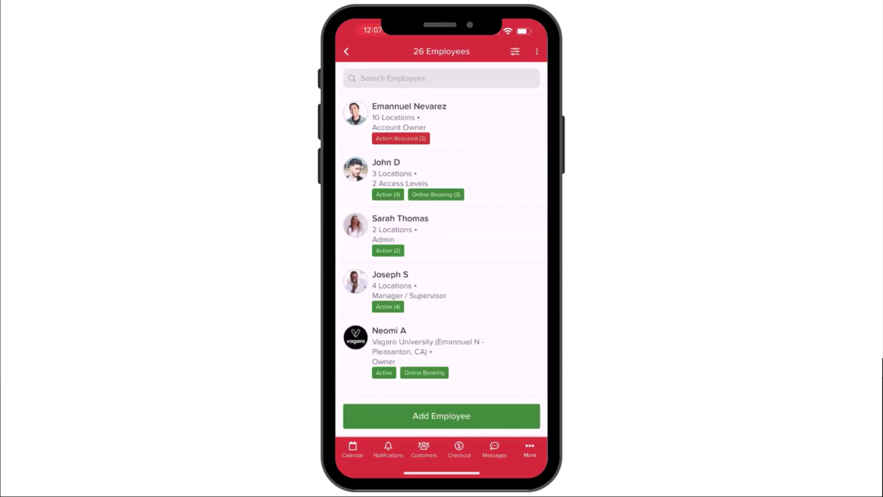
left_click(530, 201)
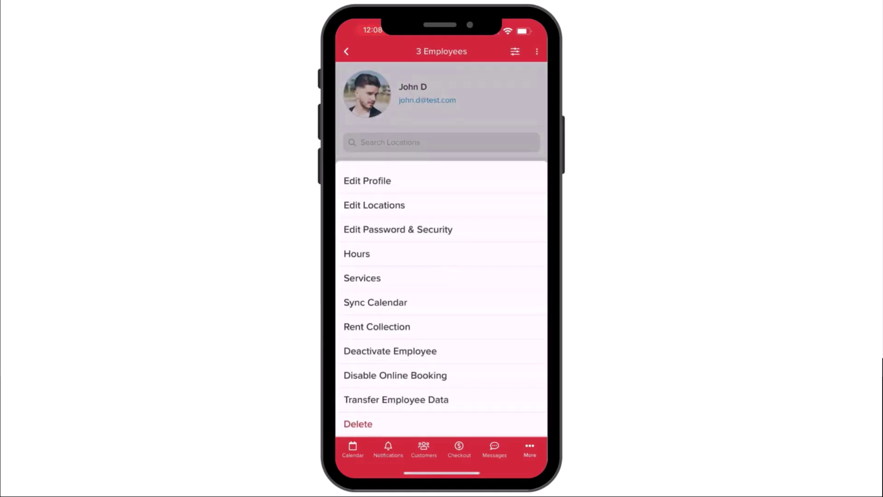
left_click(441, 302)
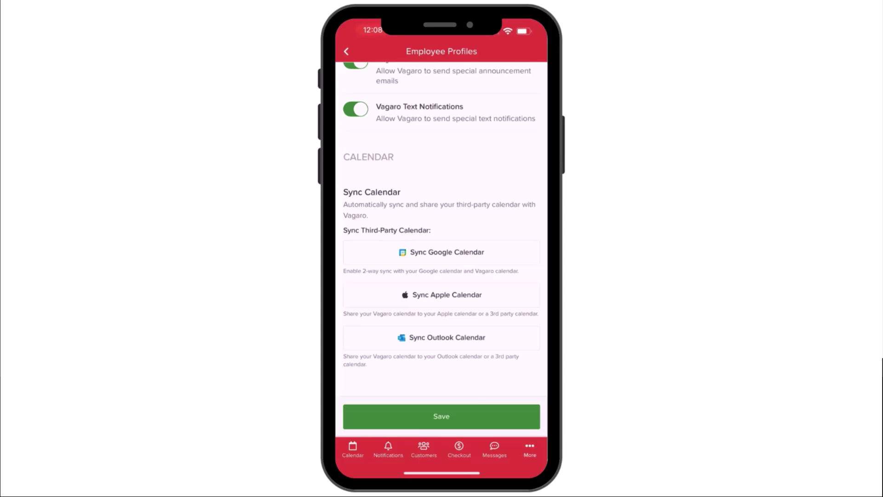
Step: Start Google Calendar sync, continue to Google sign-in, pick a calendar and include past events
left_click(442, 253)
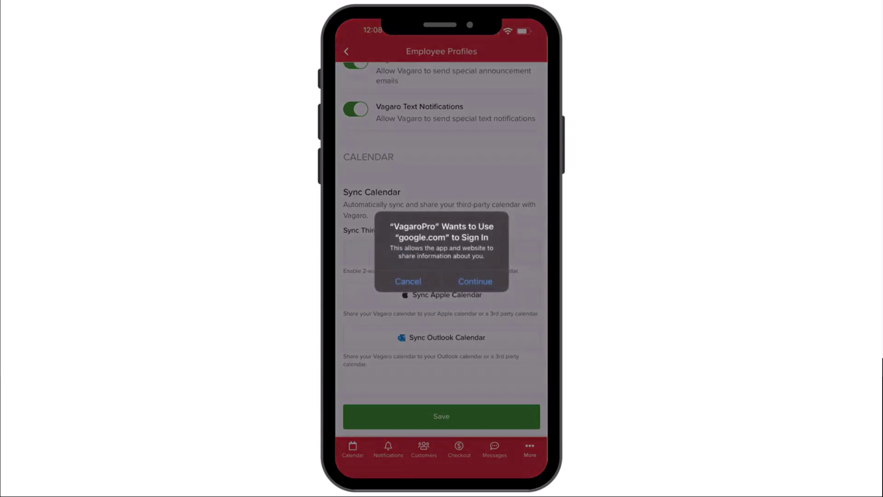
left_click(475, 281)
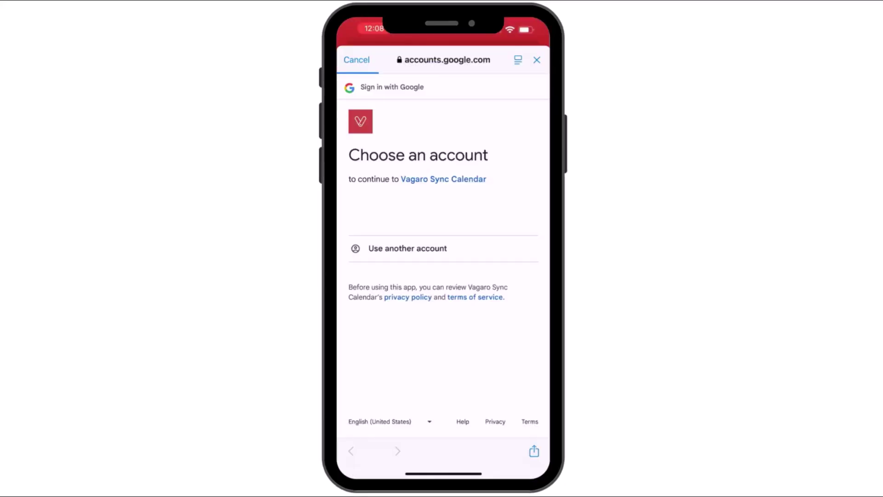
left_click(529, 247)
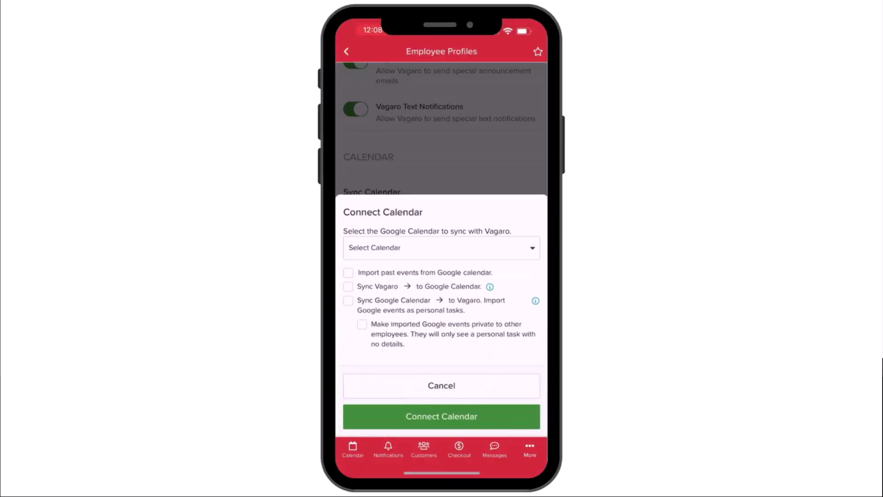
left_click(347, 273)
Step: Connect the chosen Google Calendar, then disconnect it and confirm the disconnection
left_click(442, 416)
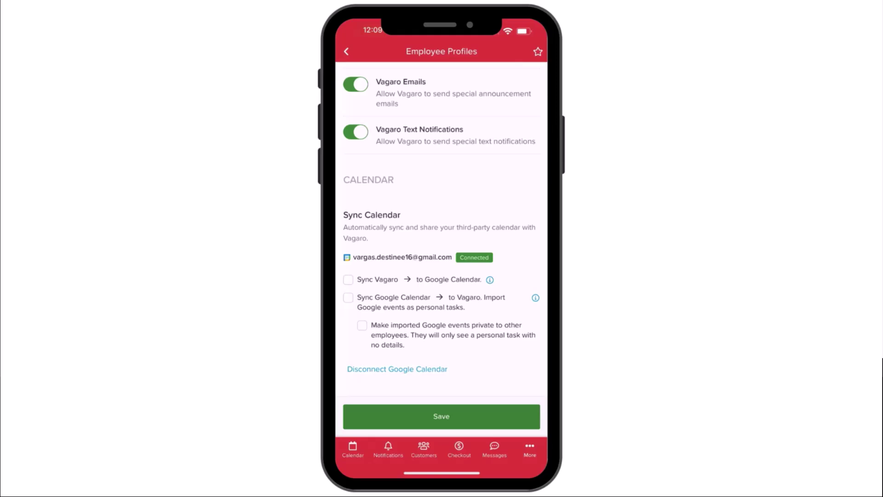
left_click(475, 257)
left_click(395, 369)
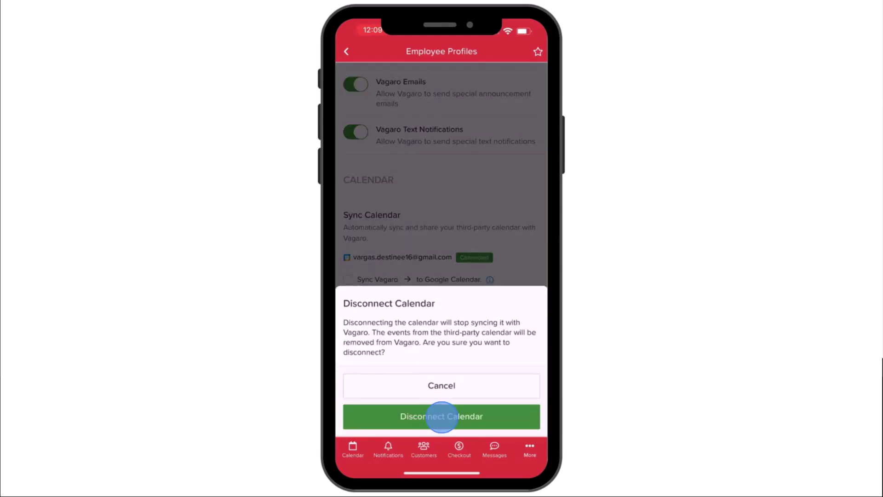
left_click(441, 417)
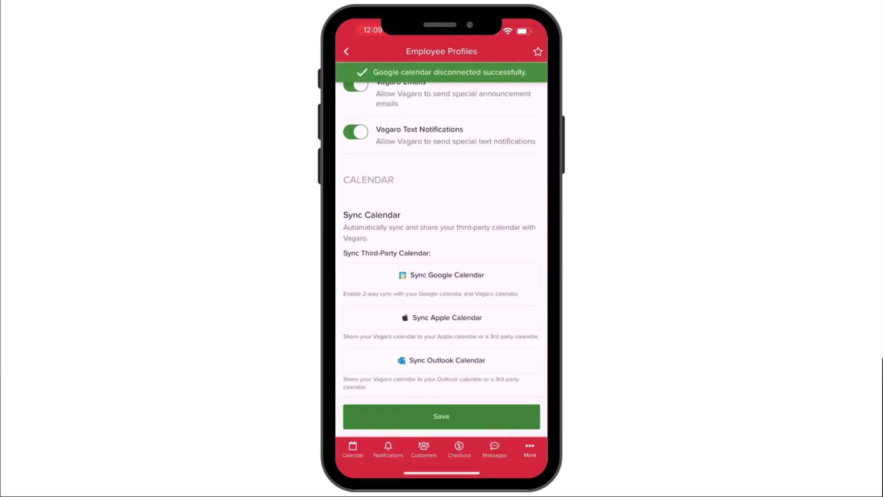
Step: Share John D's Apple calendar in (UTC-10:00) Hawaii, copy the iCal link and save
left_click(442, 317)
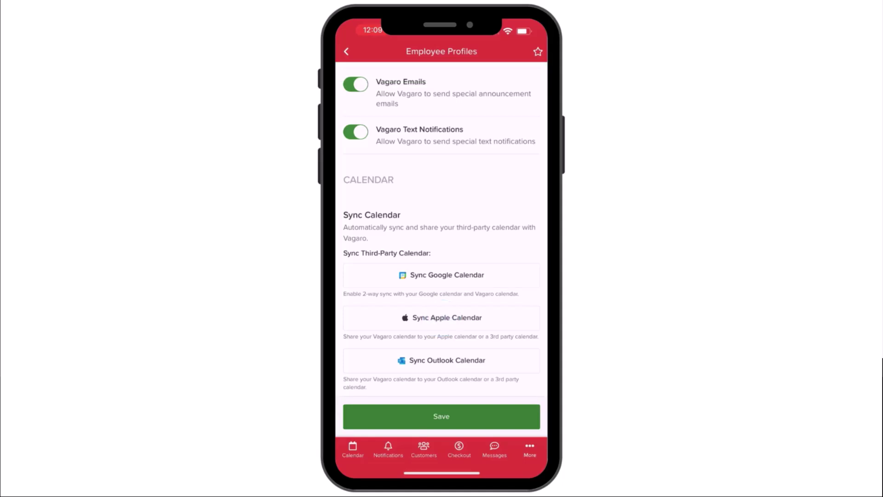
left_click(532, 314)
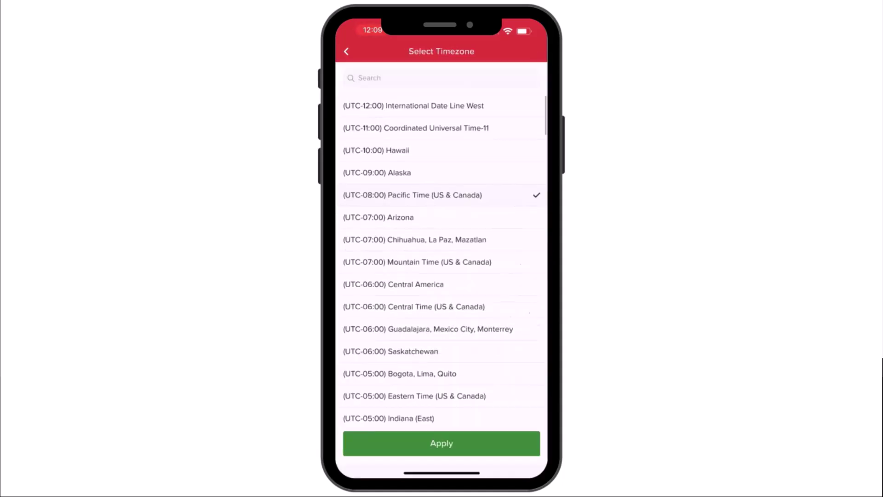
left_click(442, 149)
left_click(442, 443)
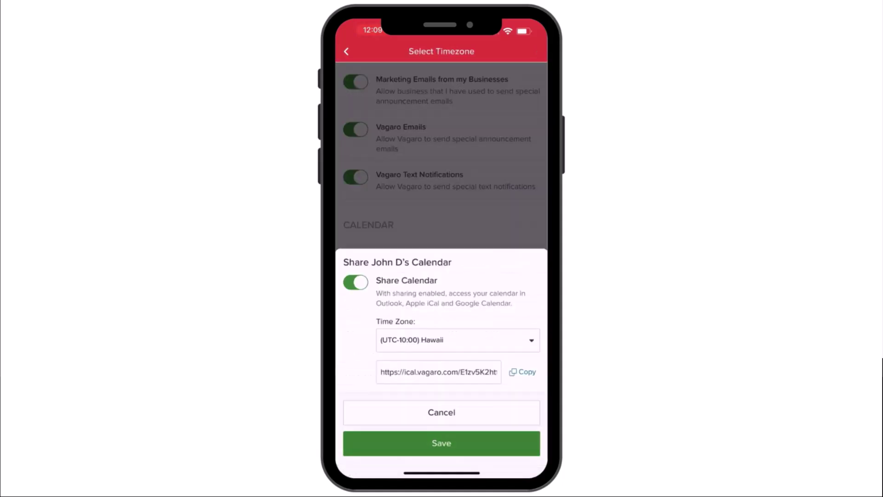
left_click(522, 371)
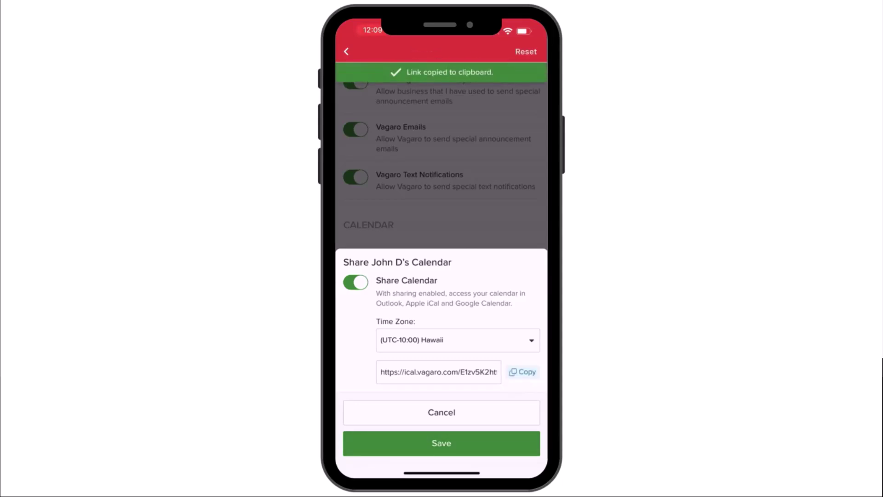
left_click(441, 443)
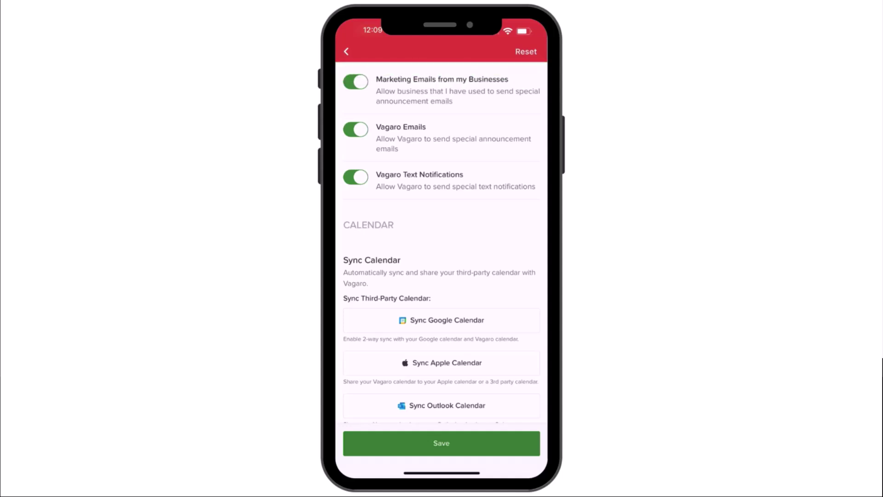
Step: Share John D's Outlook calendar in (UTC-08:00) Pacific Time, copy the link and save
left_click(441, 406)
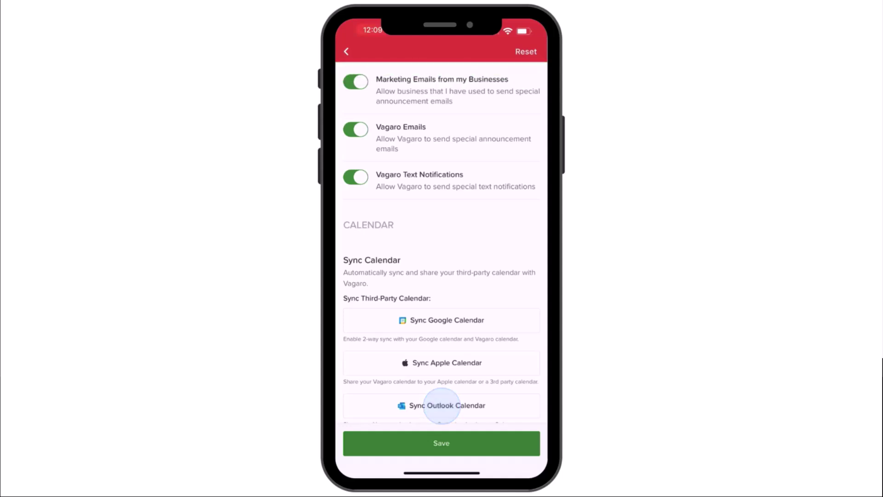
left_click(442, 341)
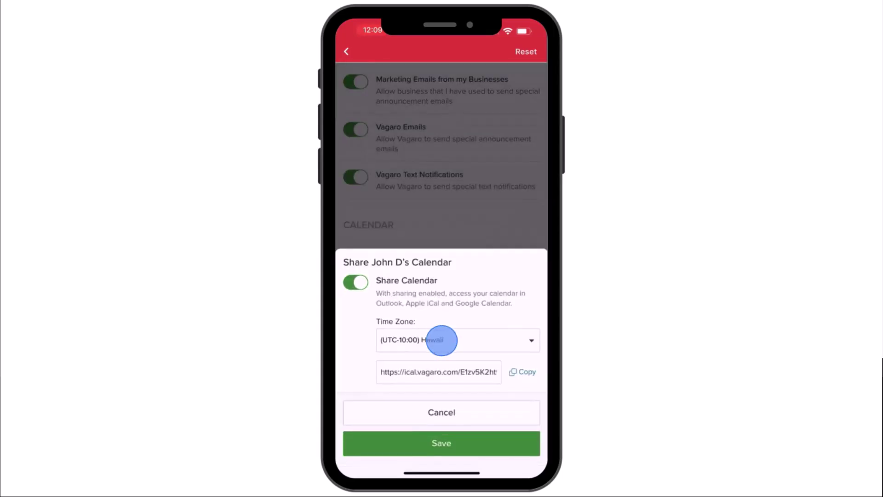
left_click(442, 194)
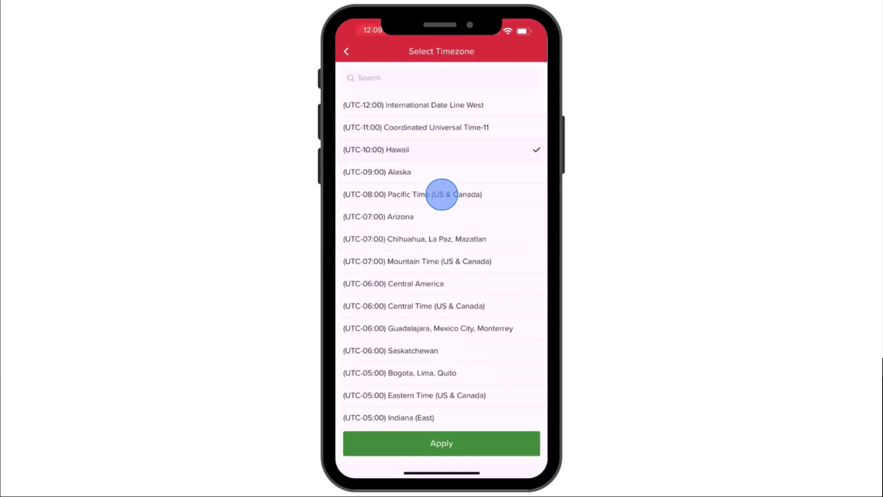
left_click(442, 444)
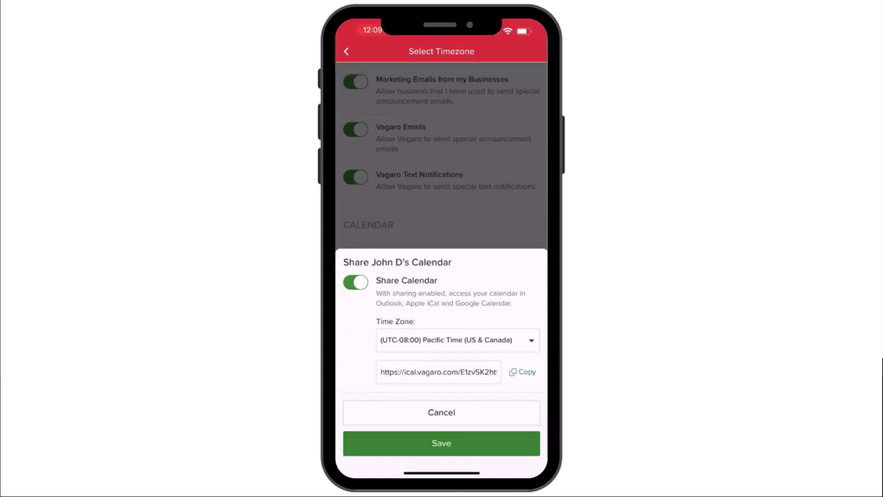
left_click(523, 372)
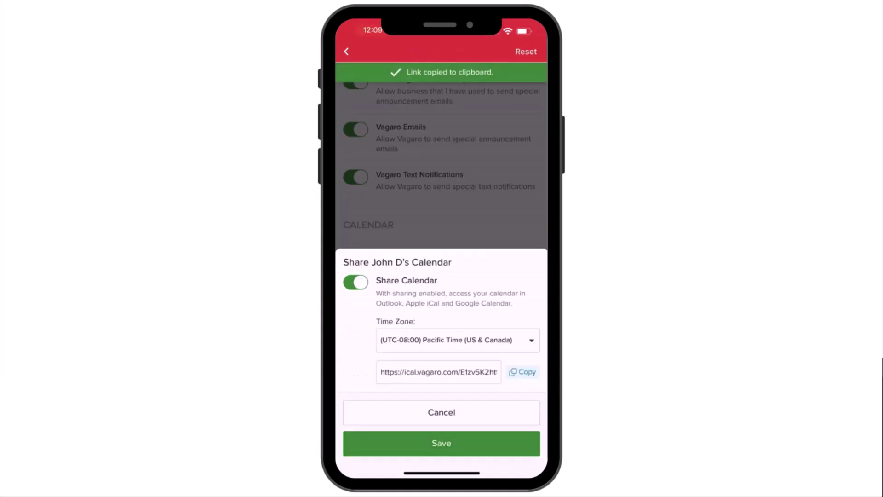
left_click(442, 443)
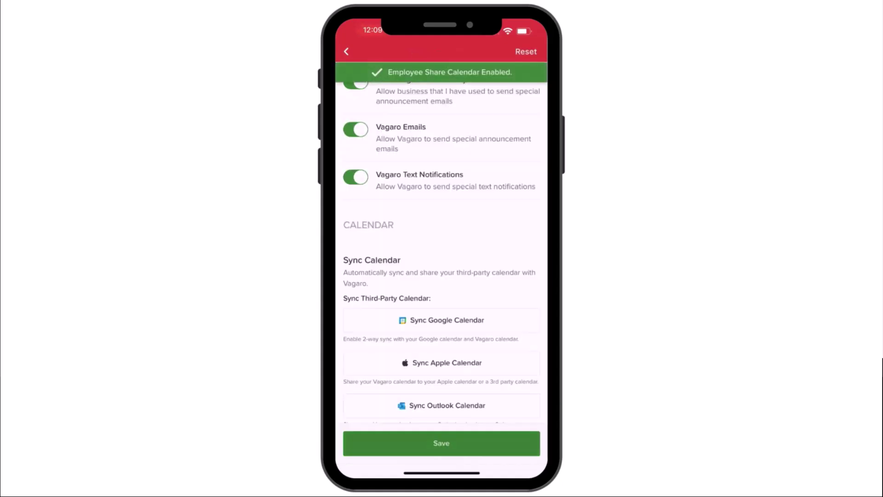